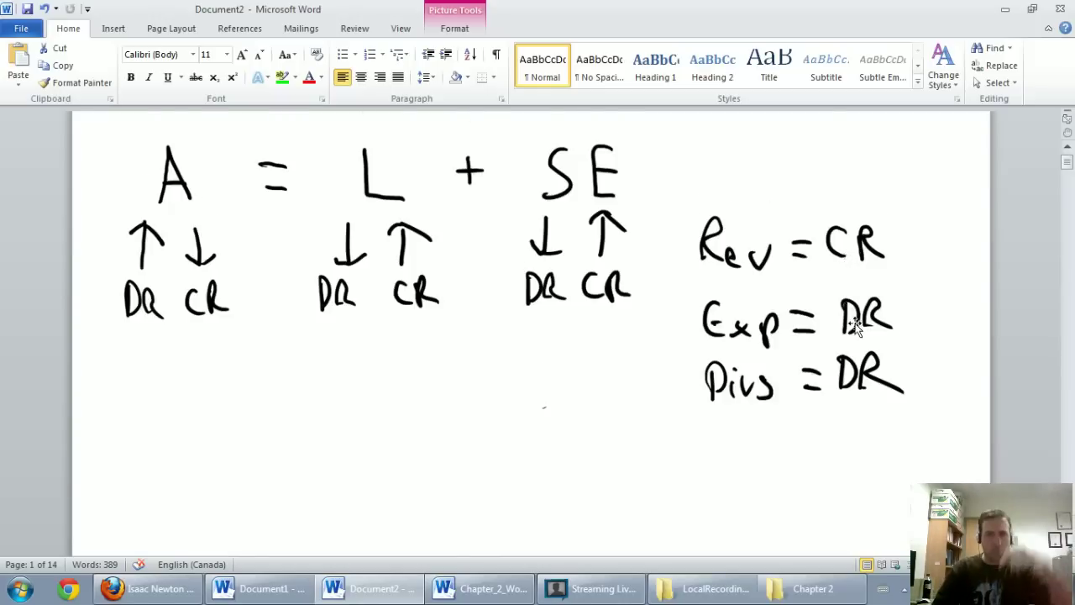
Scroll to page 2 showing the Gurjeet's Computer Service Centre May 2012 transaction list
scroll(854, 317, "down", 1)
scroll(855, 328, "down", 4)
scroll(856, 323, "down", 8)
scroll(857, 318, "down", 3)
scroll(855, 318, "down", 1)
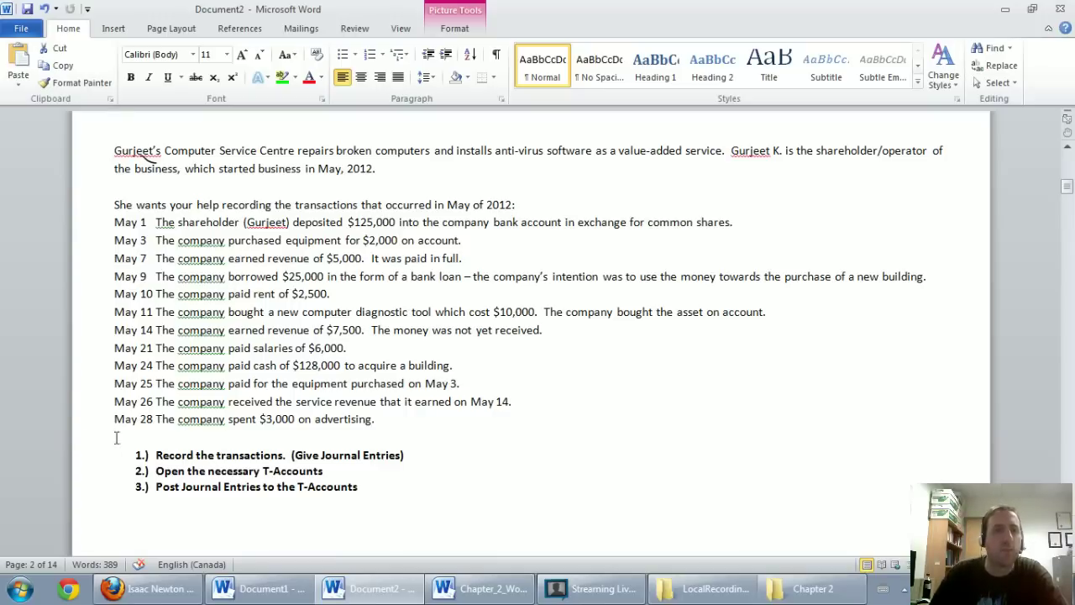
Bring page 3 with the A = L + SE rules into view and click on the May 1 line
scroll(228, 360, "down", 4)
scroll(228, 359, "down", 10)
scroll(228, 360, "down", 3)
scroll(227, 360, "down", 1)
scroll(228, 362, "down", 2)
scroll(228, 361, "up", 1)
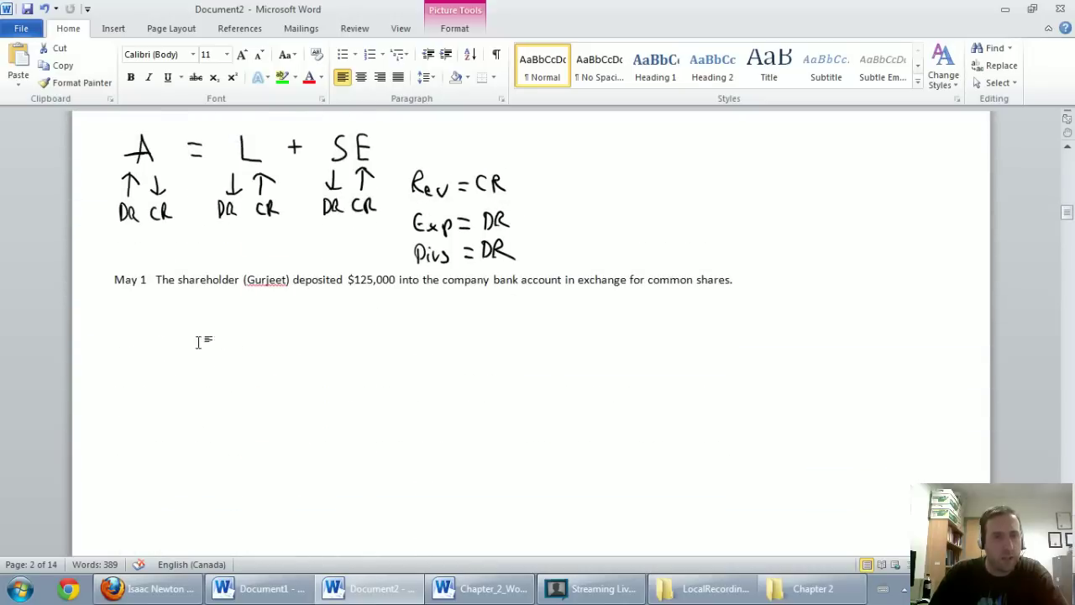
left_click(87, 260)
left_click(261, 290)
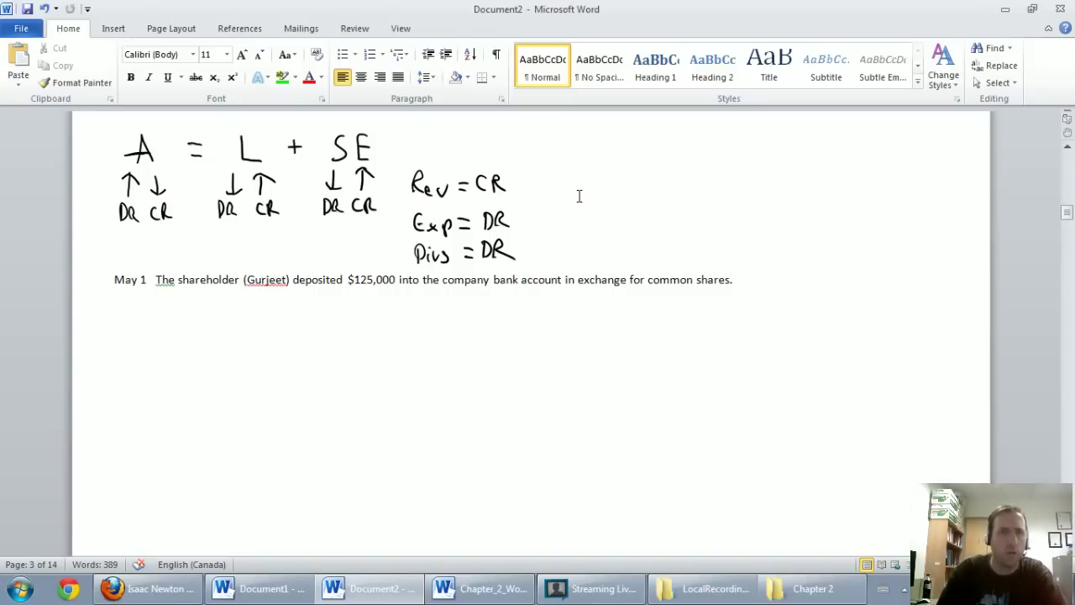
Switch to the ink Pen and handwrite 'DR Cash' below the May 1 transaction
key("Down")
left_click(448, 26)
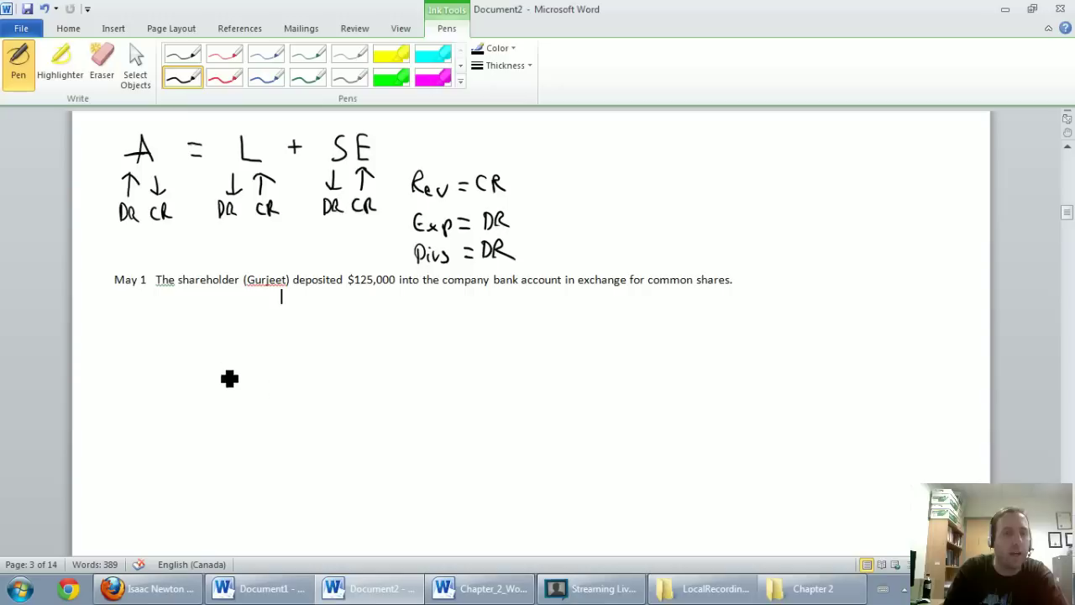
mouse_move(236, 352)
left_mouse_down()
mouse_move(236, 385)
mouse_move(365, 385)
left_mouse_up()
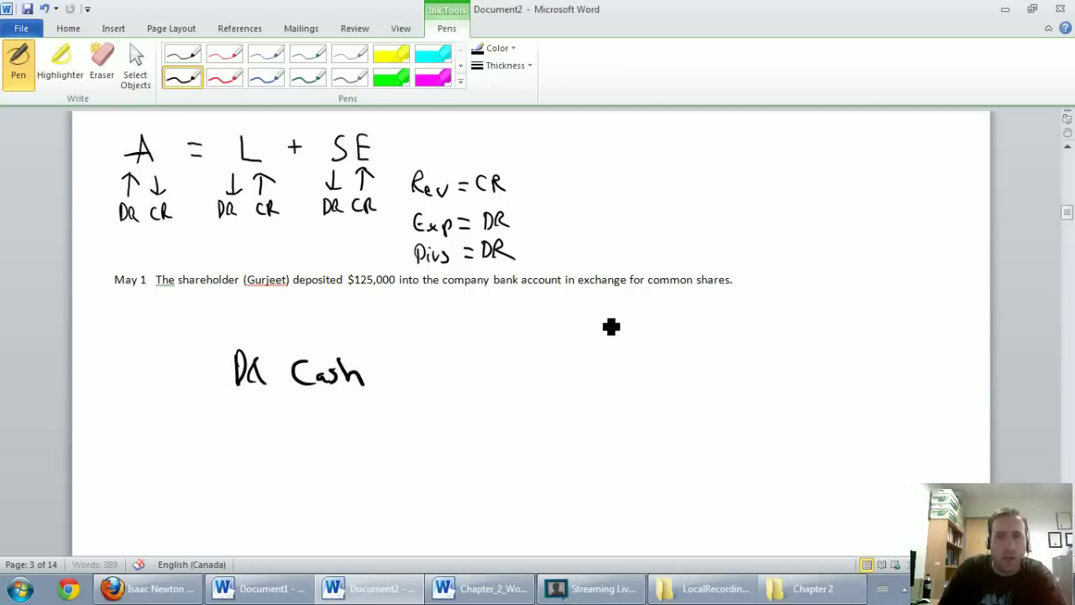
Ink underlined DR and CR headings, 125,000 under DR, and 'CR' on the next line
mouse_move(609, 295)
left_mouse_down()
mouse_move(612, 319)
mouse_move(649, 312)
left_mouse_up()
mouse_move(750, 300)
left_mouse_down()
mouse_move(751, 318)
mouse_move(788, 316)
left_mouse_up()
left_click_drag(599, 324, 660, 327)
left_click_drag(730, 321, 799, 322)
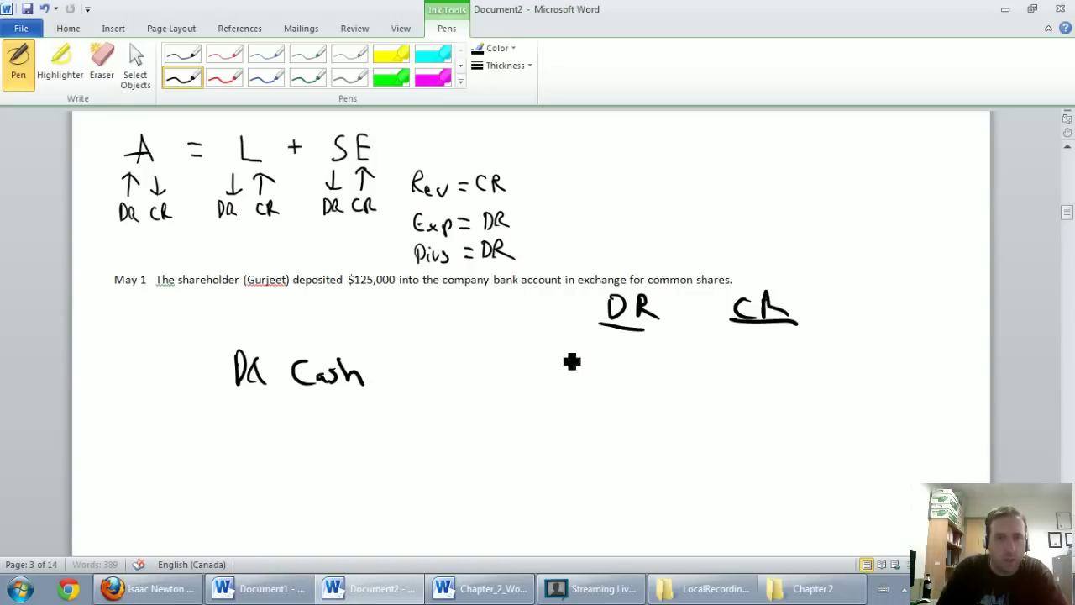
mouse_move(577, 351)
left_mouse_down()
mouse_move(575, 382)
mouse_move(621, 383)
mouse_move(638, 401)
mouse_move(653, 369)
left_mouse_up()
left_click_drag(668, 367, 684, 365)
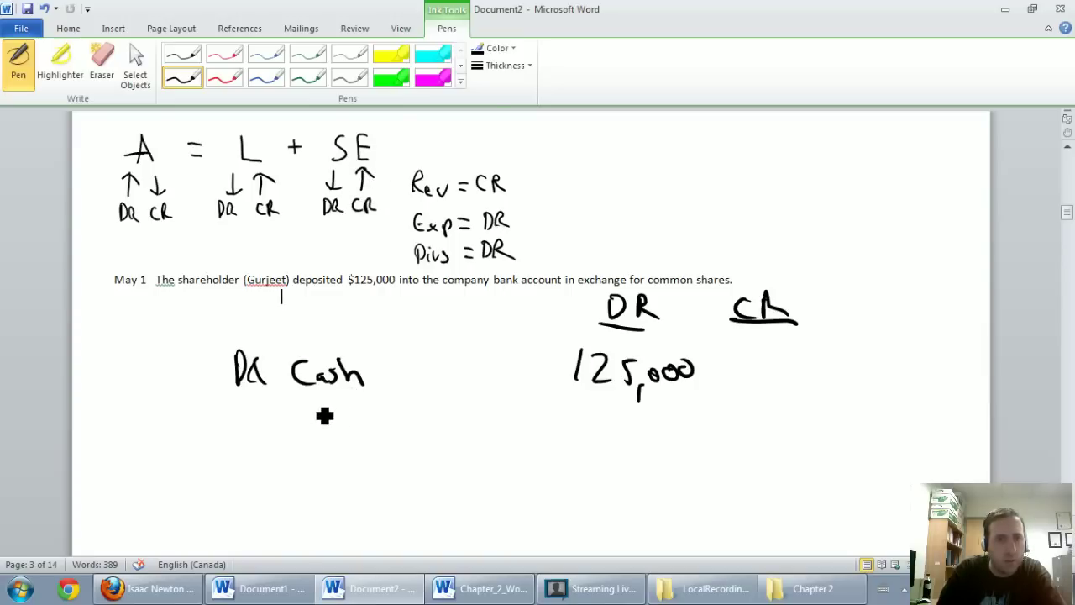
mouse_move(326, 401)
left_mouse_down()
mouse_move(326, 425)
mouse_move(348, 422)
left_mouse_up()
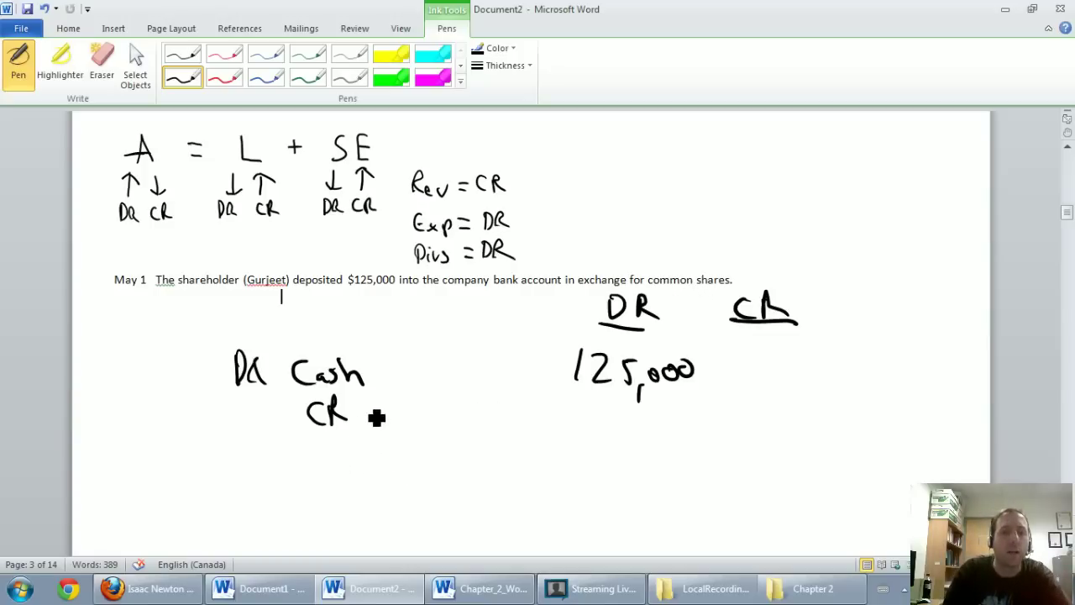
Ink 'Common shares' after CR with 125,000 in the credit column
mouse_move(383, 401)
left_mouse_down()
mouse_move(378, 426)
mouse_move(476, 426)
left_mouse_up()
mouse_move(491, 410)
left_mouse_down()
mouse_move(503, 426)
mouse_move(537, 429)
left_mouse_up()
left_click_drag(544, 413, 546, 429)
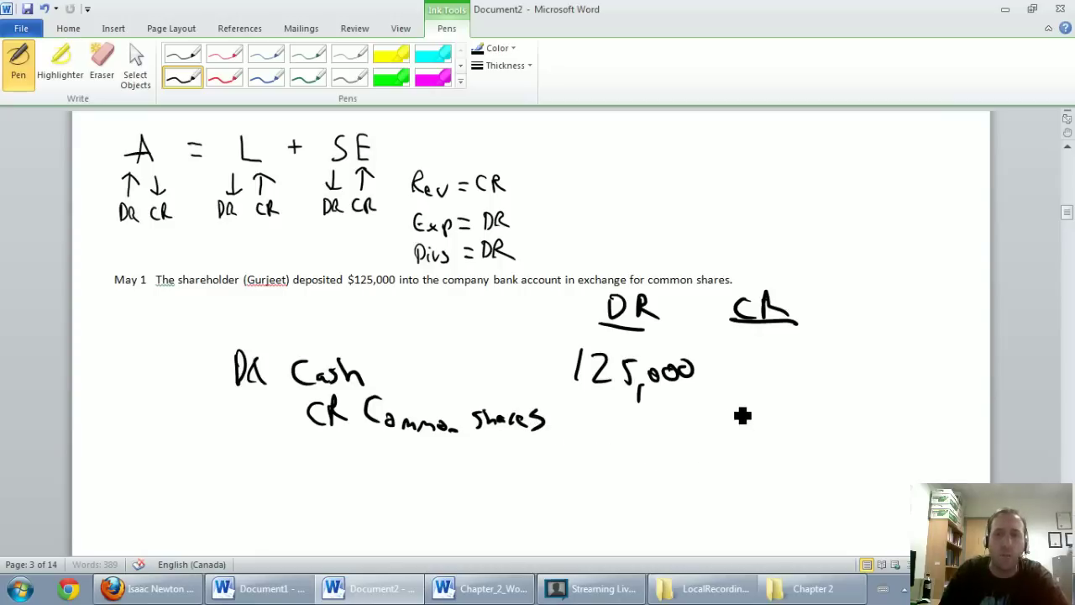
mouse_move(729, 394)
left_mouse_down()
mouse_move(729, 417)
mouse_move(768, 419)
mouse_move(787, 438)
left_mouse_up()
left_click_drag(805, 405, 833, 407)
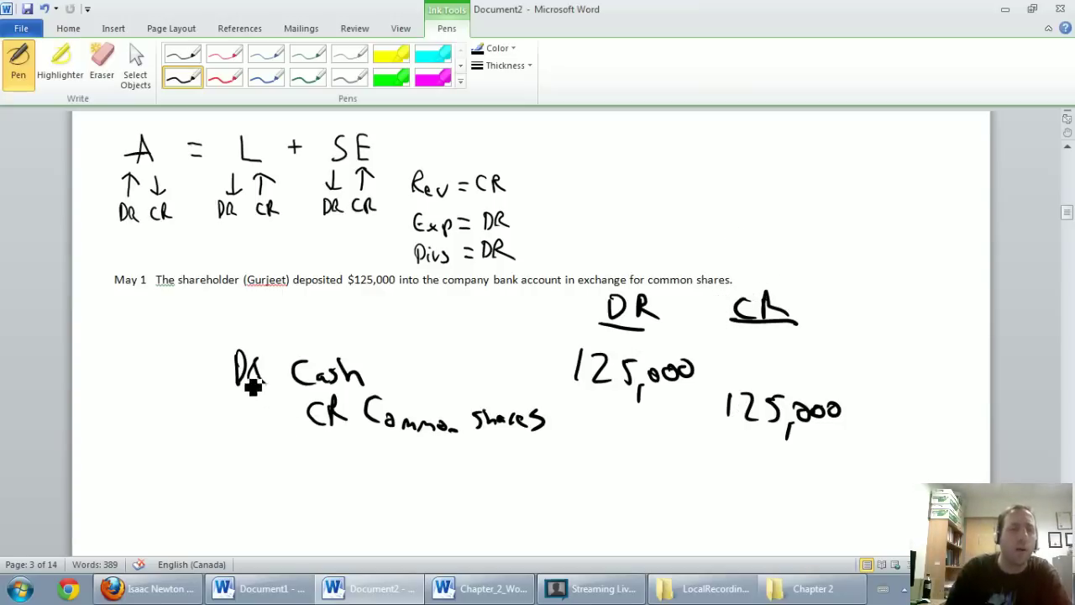
Label the entry 'May 1' and write 'Description' beneath it
mouse_move(169, 310)
left_mouse_down()
mouse_move(170, 334)
mouse_move(227, 336)
mouse_move(239, 317)
left_mouse_up()
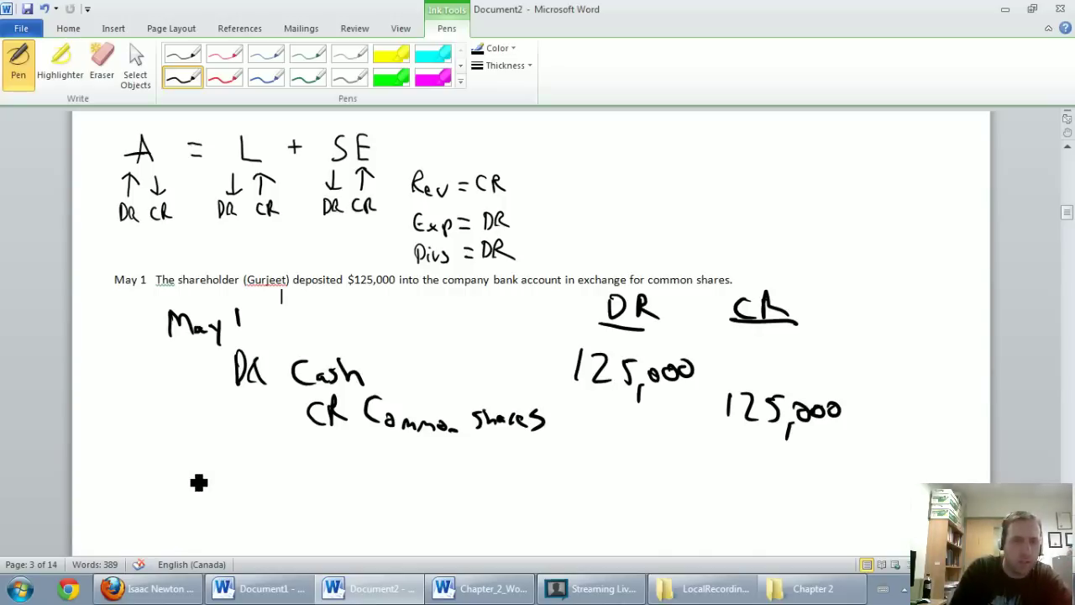
mouse_move(188, 455)
left_mouse_down()
mouse_move(213, 481)
mouse_move(260, 487)
mouse_move(283, 471)
mouse_move(365, 485)
left_mouse_up()
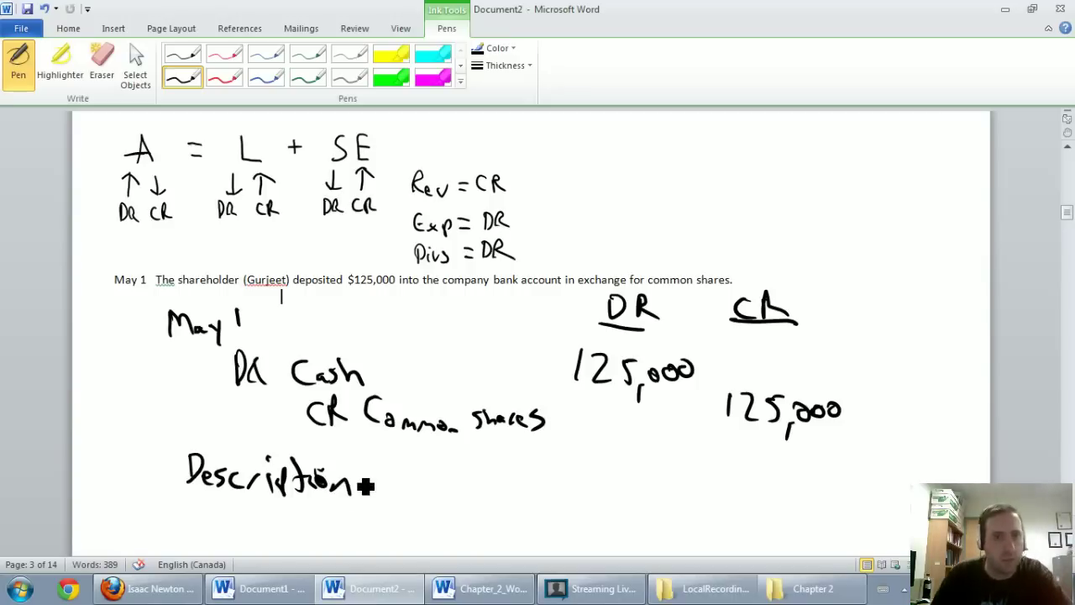
scroll(395, 462, "down", 3)
Scroll to the May 3 transaction and ink 'DR Equipment' with 2,000 in the debit column
scroll(404, 446, "down", 5)
scroll(404, 446, "down", 6)
scroll(404, 449, "down", 1)
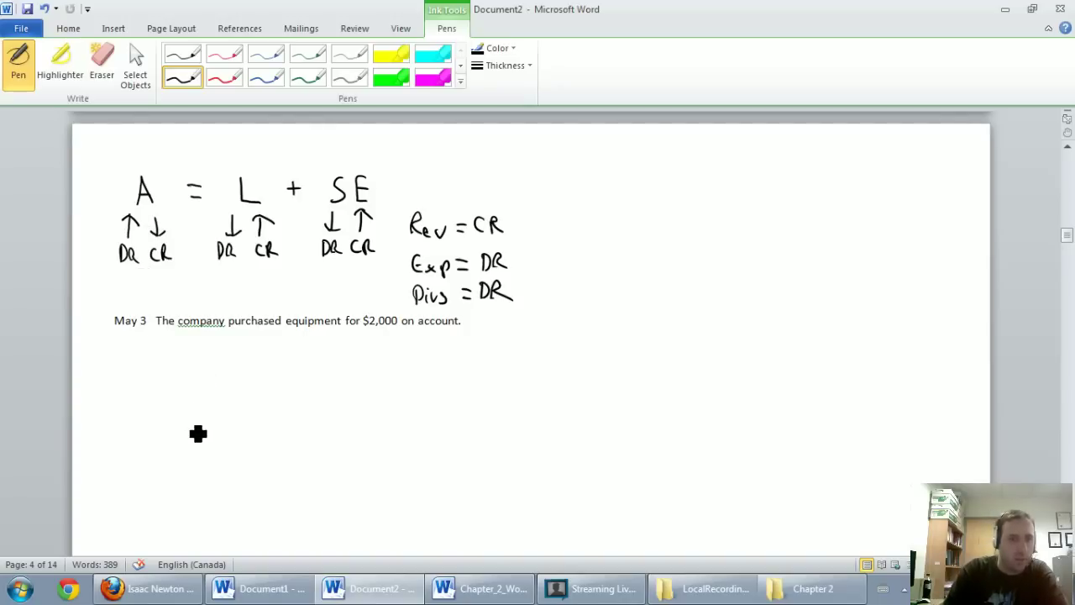
mouse_move(179, 378)
left_mouse_down()
mouse_move(189, 407)
mouse_move(211, 398)
mouse_move(224, 410)
mouse_move(301, 417)
mouse_move(412, 408)
left_mouse_up()
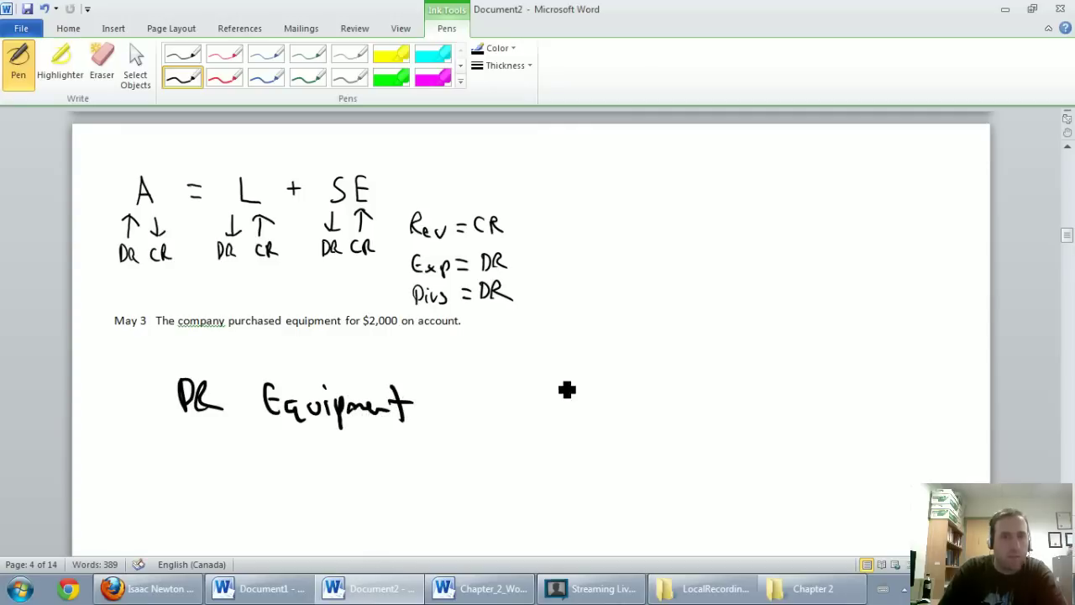
mouse_move(545, 385)
left_mouse_down()
mouse_move(561, 404)
mouse_move(581, 397)
mouse_move(620, 408)
mouse_move(617, 388)
left_mouse_up()
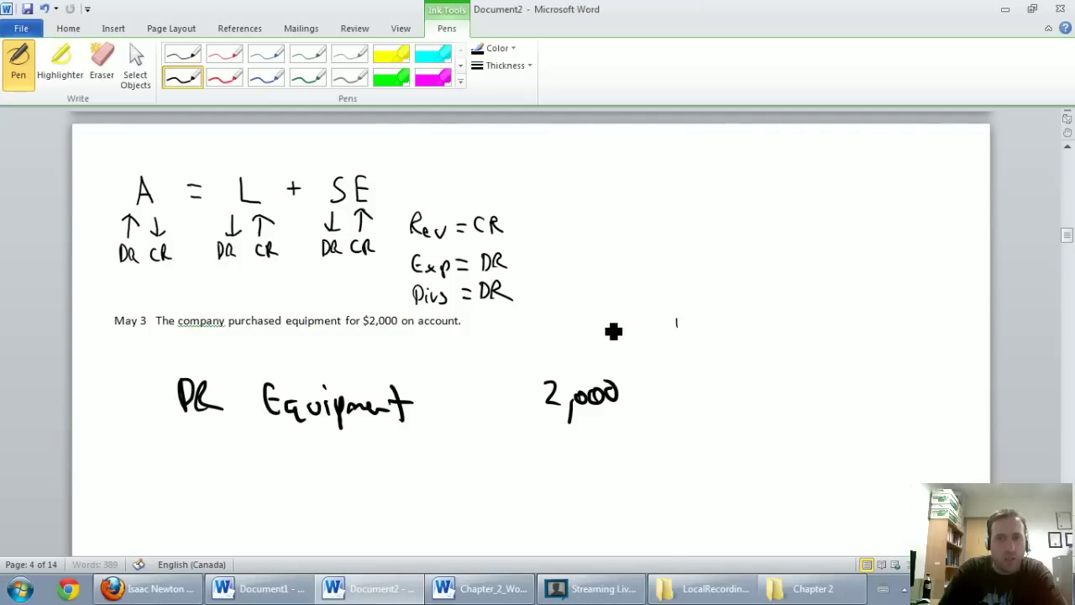
Ink underlined DR and CR headings above the May 3 amounts and underline 'on account'
mouse_move(568, 318)
left_mouse_down()
mouse_move(598, 342)
mouse_move(581, 348)
mouse_move(600, 340)
left_mouse_up()
left_click_drag(680, 309, 668, 323)
left_click_drag(691, 311, 714, 334)
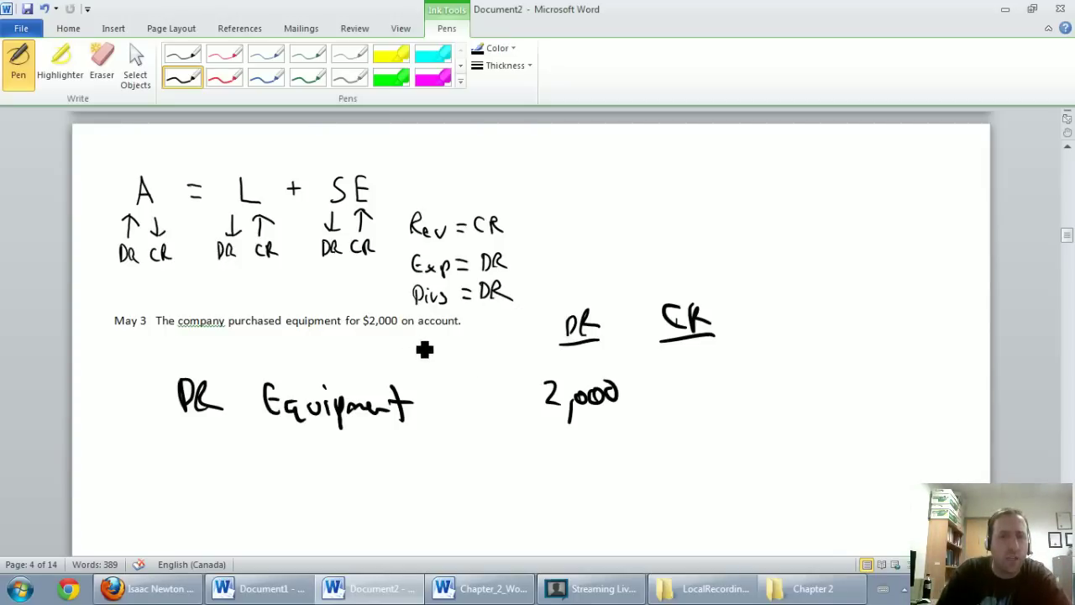
left_click_drag(402, 332, 465, 332)
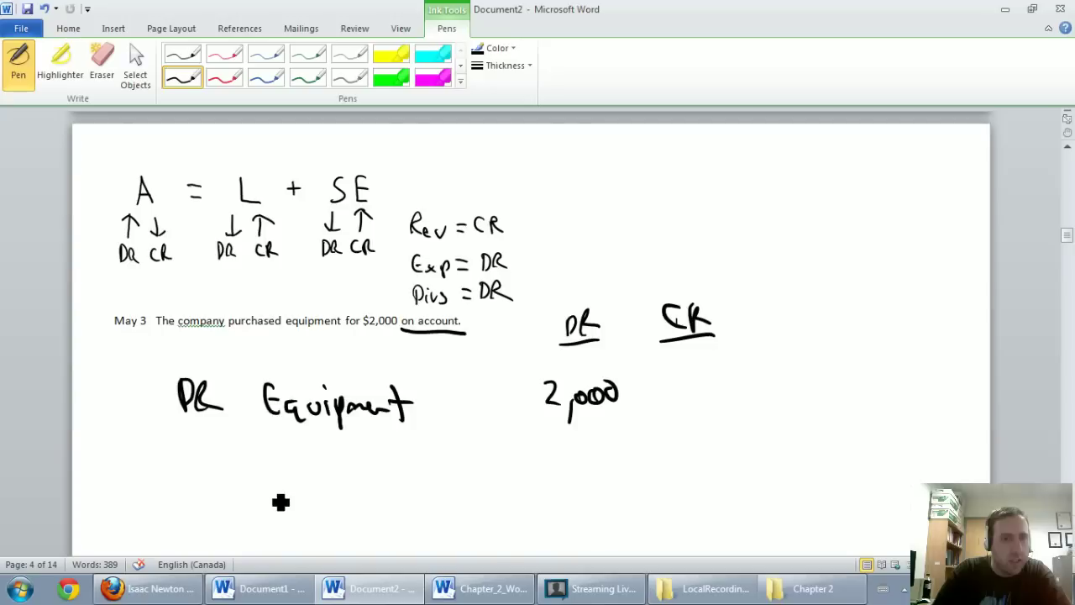
Ink 'CR A/P' under Equipment, 2,000 in the credit column, and the date May 3
mouse_move(270, 442)
left_mouse_down()
mouse_move(271, 459)
mouse_move(296, 459)
mouse_move(343, 432)
mouse_move(358, 459)
left_mouse_up()
mouse_move(336, 448)
left_mouse_down()
mouse_move(353, 447)
mouse_move(359, 468)
mouse_move(395, 449)
left_mouse_up()
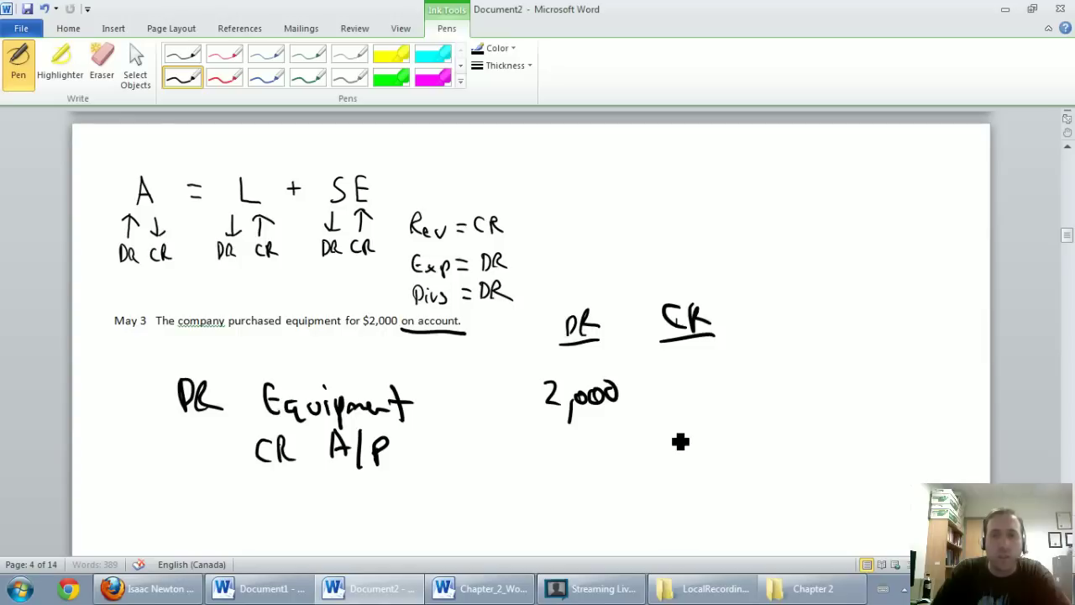
left_click_drag(664, 431, 695, 462)
left_click_drag(712, 430, 747, 431)
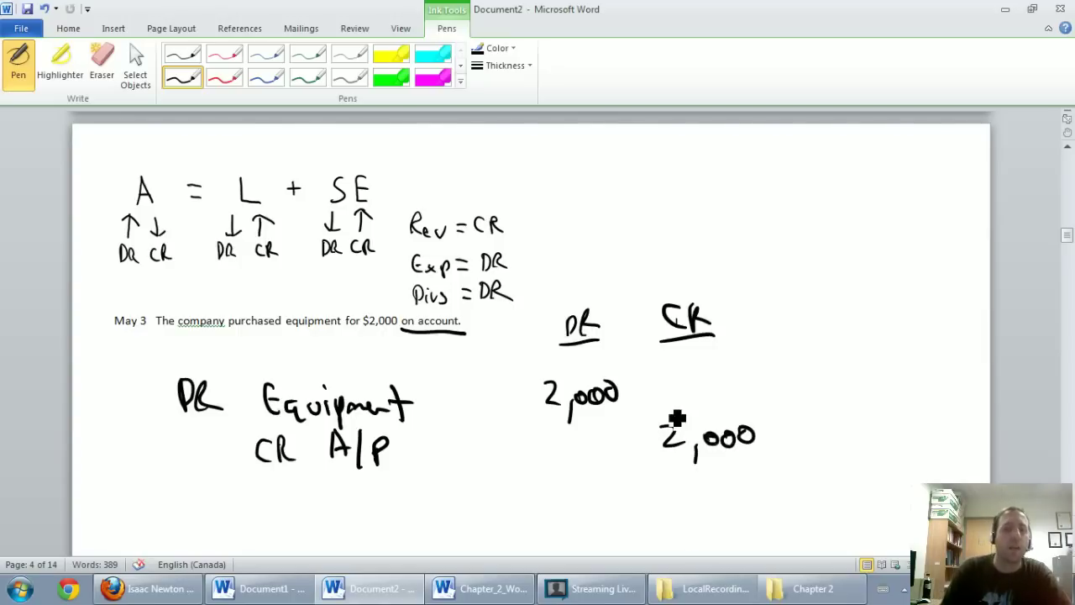
mouse_move(129, 364)
left_mouse_down()
mouse_move(139, 376)
mouse_move(184, 365)
mouse_move(193, 383)
left_mouse_up()
left_click_drag(205, 343, 206, 368)
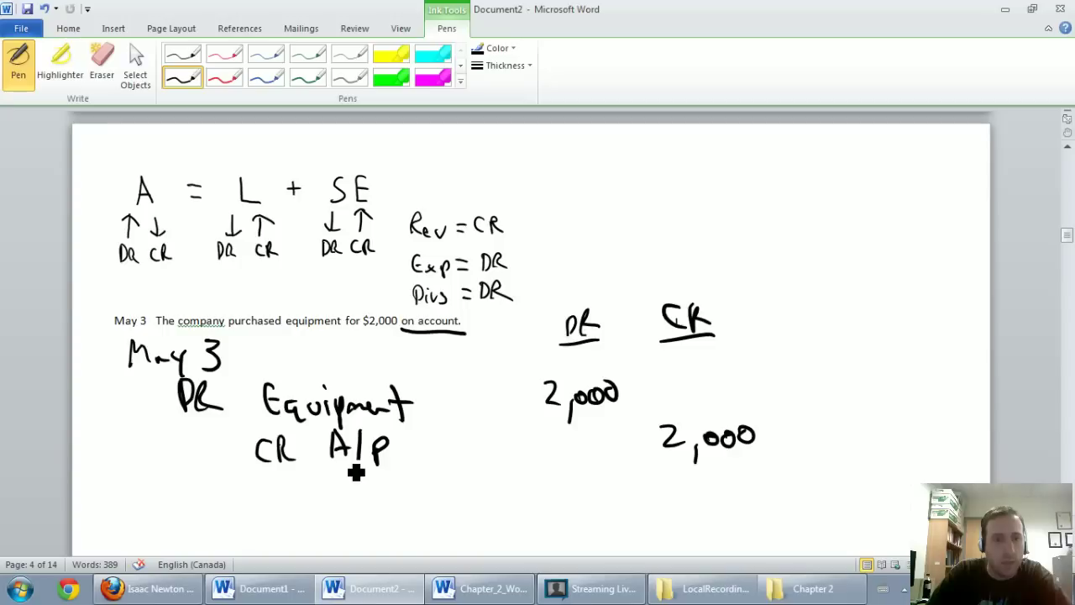
Scroll to page 5 showing the May 7 $5,000 revenue transaction
scroll(356, 471, "down", 4)
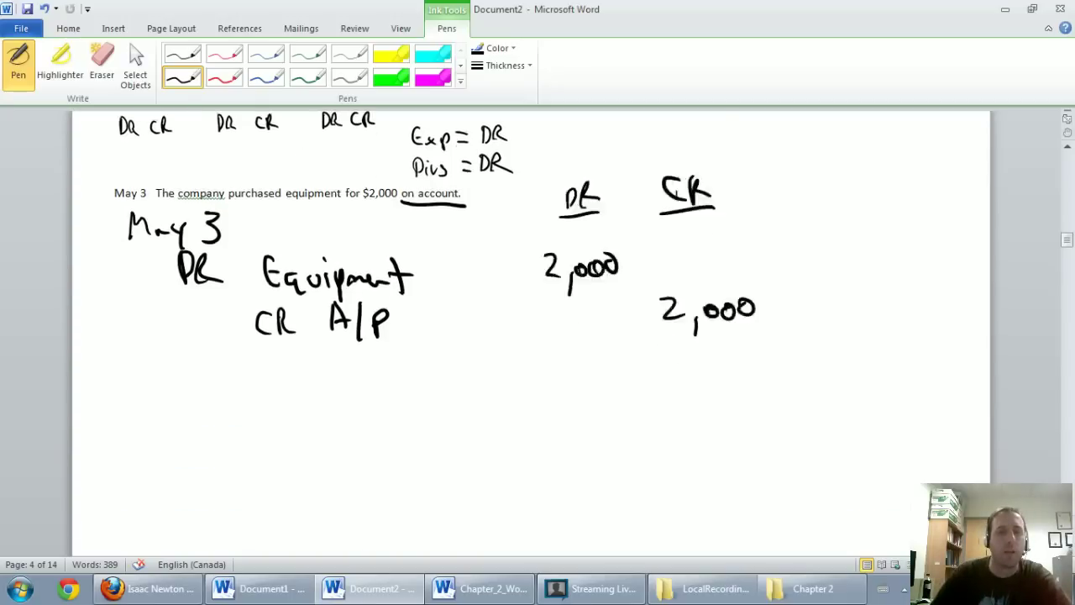
scroll(359, 466, "up", 10)
scroll(359, 466, "down", 7)
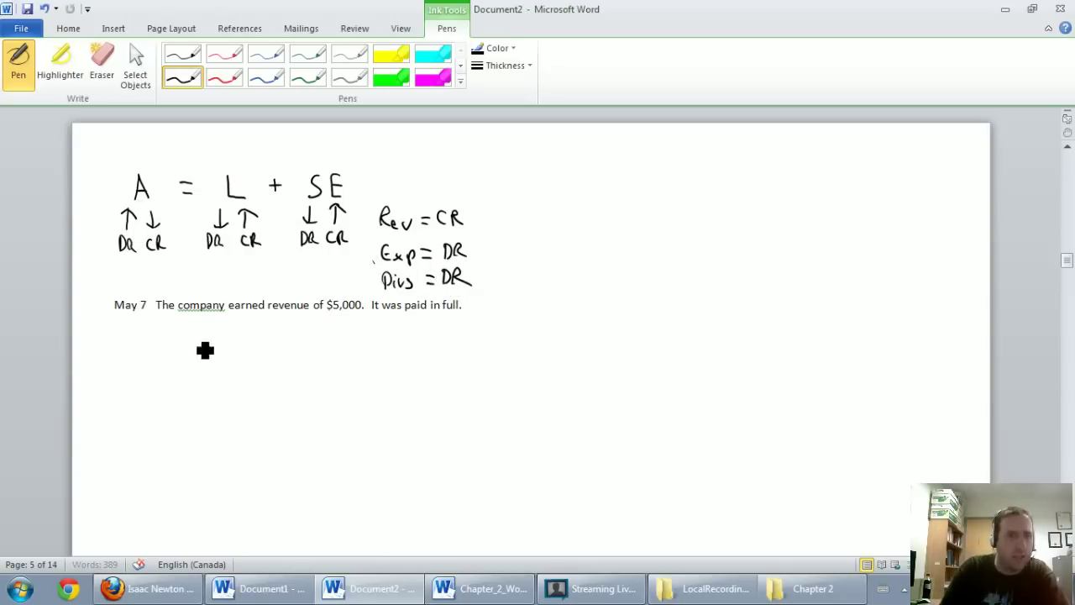
Ink 'DR Cash' with 5,000 in the debit column and the date May 7
mouse_move(205, 371)
left_mouse_down()
mouse_move(207, 388)
mouse_move(242, 388)
left_mouse_up()
left_click_drag(309, 366, 308, 388)
left_click_drag(317, 379, 348, 386)
left_click_drag(343, 357, 372, 388)
mouse_move(586, 363)
left_mouse_down()
mouse_move(563, 385)
mouse_move(593, 400)
left_mouse_up()
left_click_drag(617, 372, 653, 374)
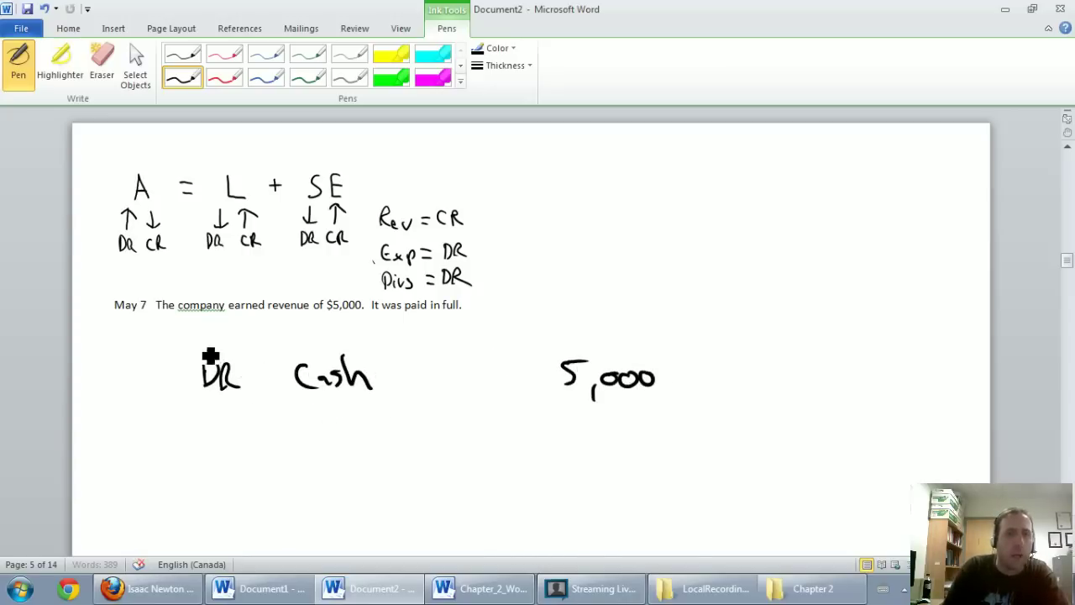
mouse_move(149, 351)
left_mouse_down()
mouse_move(197, 344)
mouse_move(210, 370)
left_mouse_up()
left_click_drag(216, 328, 224, 350)
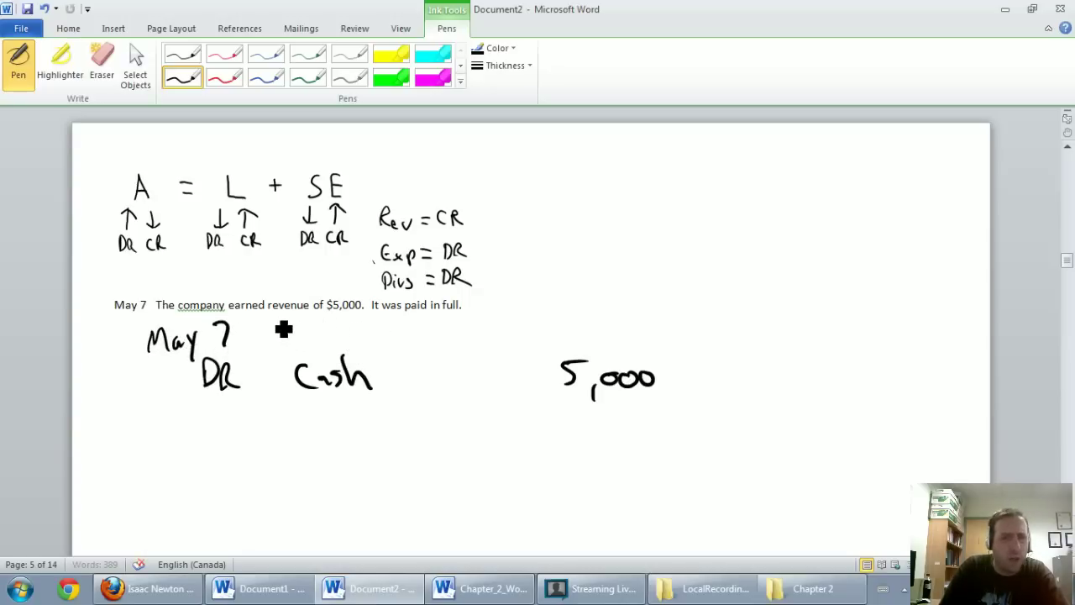
Underline 'earned revenue' and ink 'CR Repair revenue' with the 5,000 credit
left_click_drag(269, 312, 315, 314)
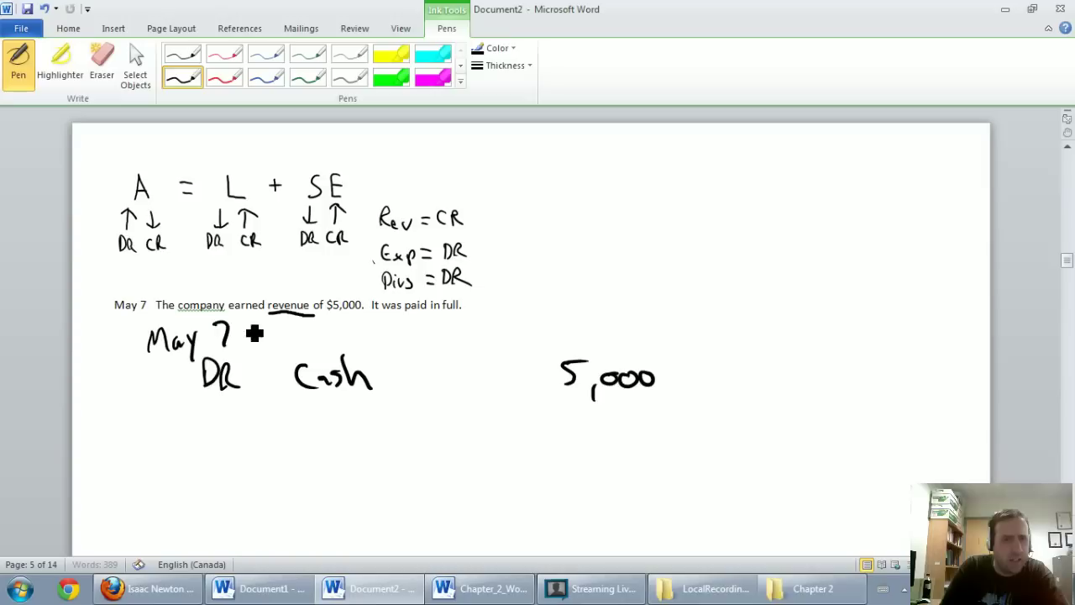
left_click_drag(232, 315, 270, 312)
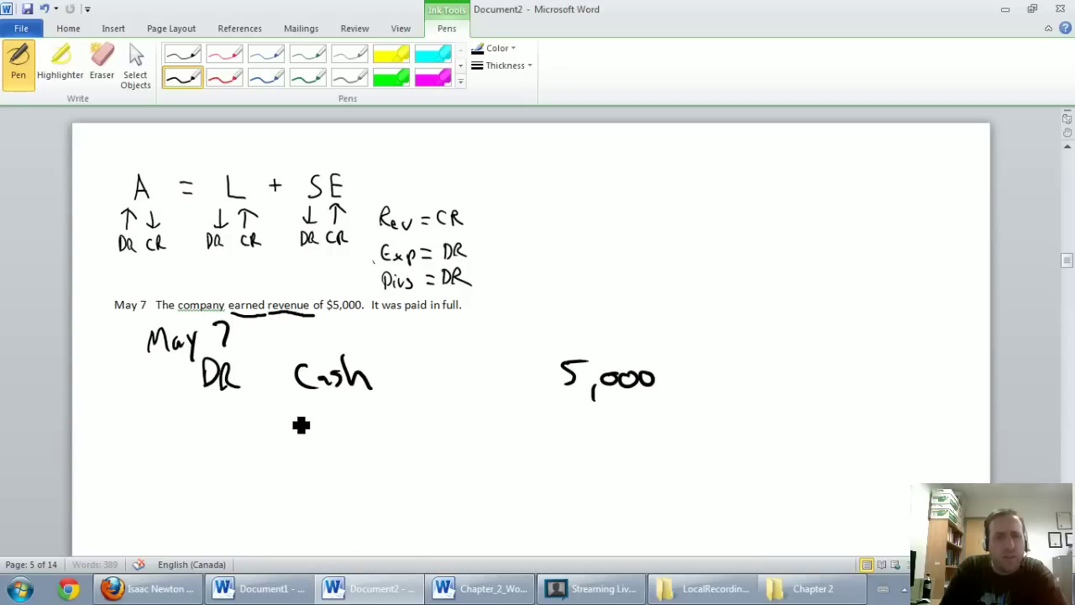
mouse_move(304, 413)
left_mouse_down()
mouse_move(304, 434)
mouse_move(329, 432)
left_mouse_up()
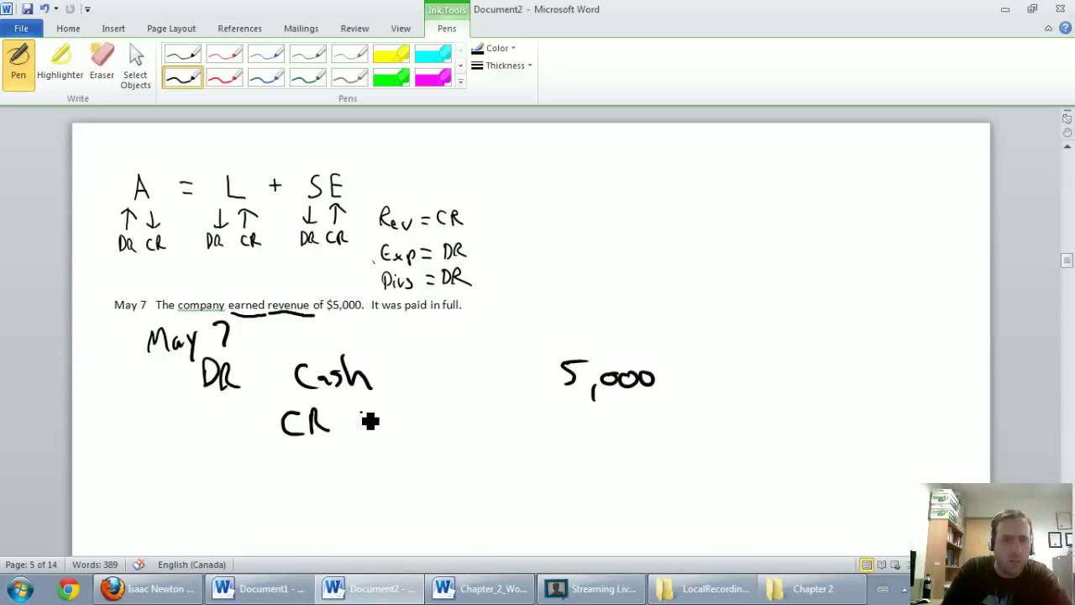
mouse_move(371, 424)
left_mouse_down()
mouse_move(398, 449)
mouse_move(456, 432)
mouse_move(535, 433)
left_mouse_up()
mouse_move(721, 424)
left_mouse_down()
mouse_move(728, 449)
mouse_move(759, 454)
mouse_move(802, 430)
left_mouse_up()
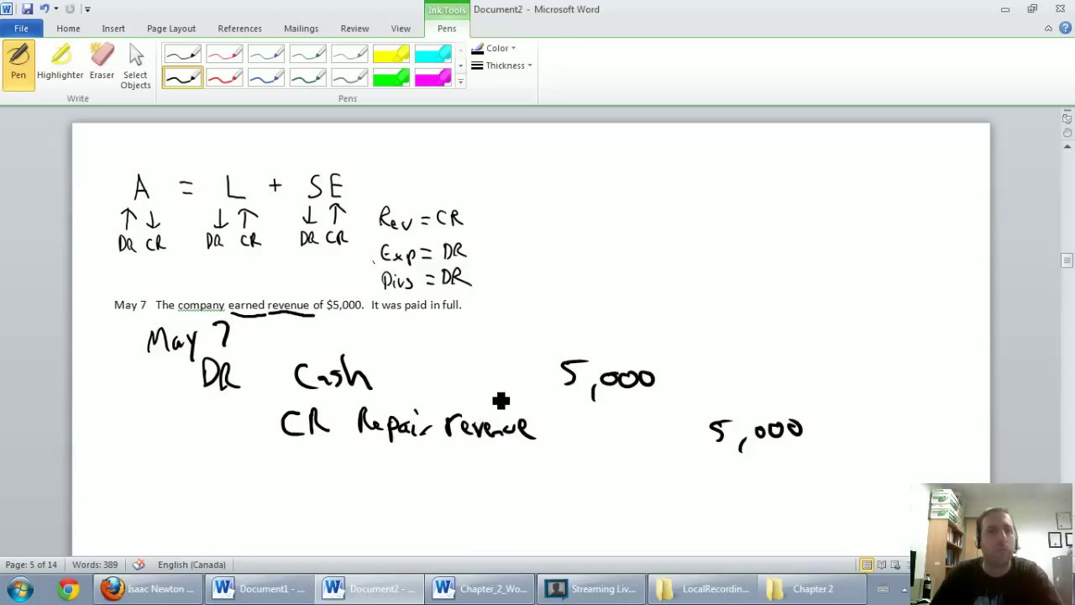
Scroll to the May 9 $25,000 bank loan and strike through its new-building clause in ink
scroll(496, 410, "down", 5)
scroll(497, 410, "down", 8)
scroll(500, 414, "down", 2)
scroll(502, 416, "up", 1)
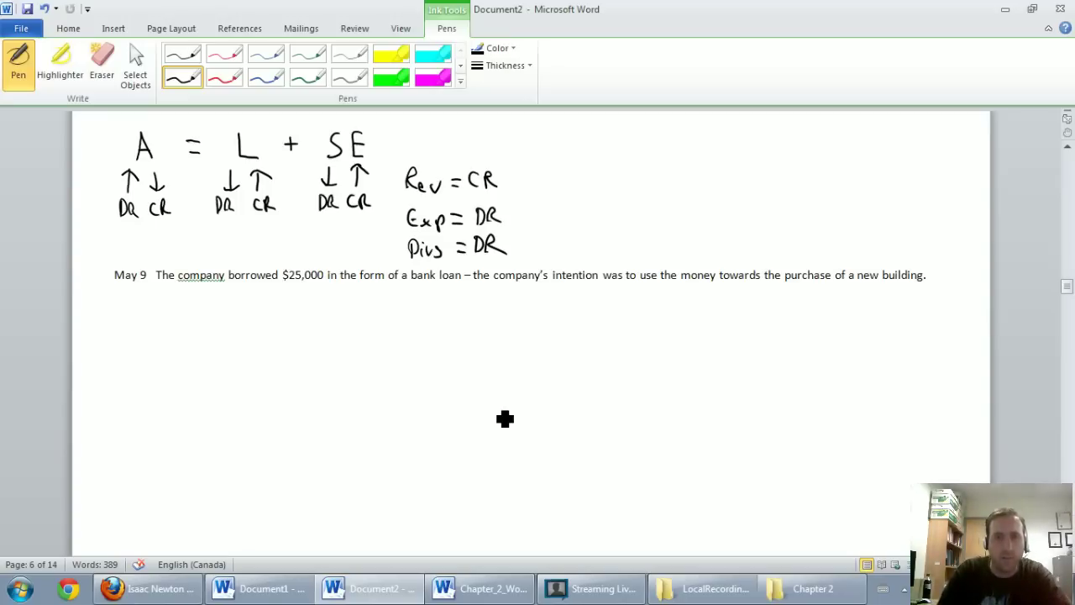
mouse_move(473, 275)
left_mouse_down()
mouse_move(688, 271)
mouse_move(862, 286)
mouse_move(935, 277)
left_mouse_up()
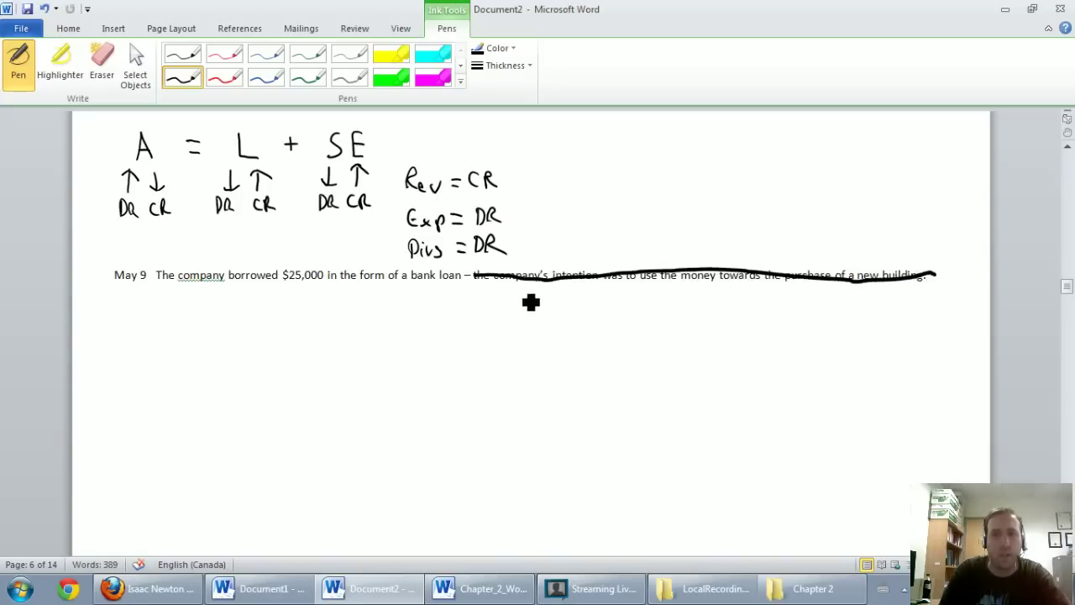
left_click_drag(621, 283, 755, 286)
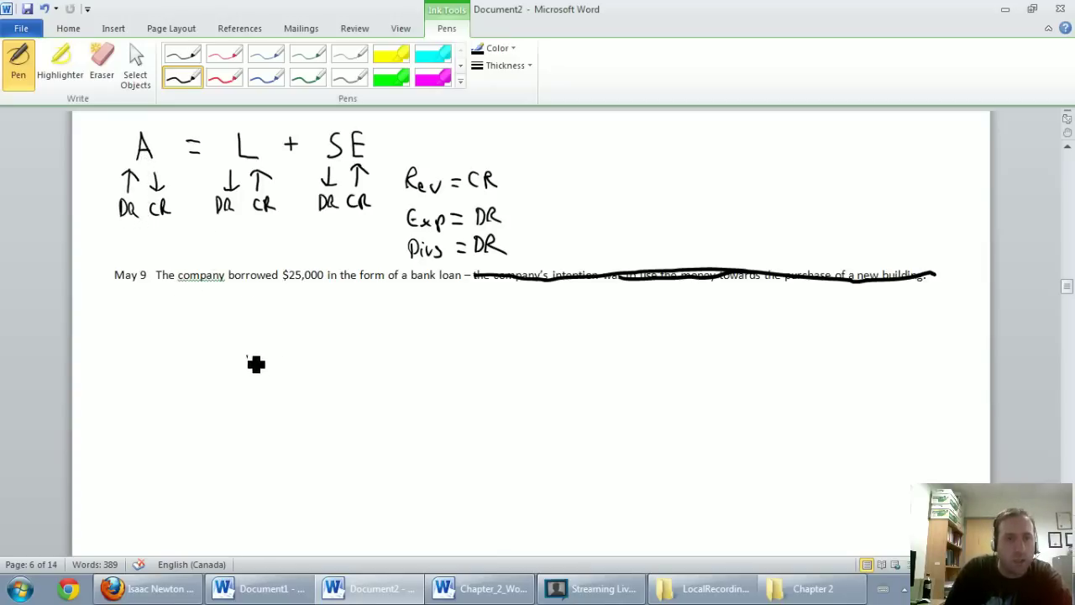
Ink 'DR Cash 25,000' below the May 9 bank-loan line and underline 'bank loan'
mouse_move(245, 347)
left_mouse_down()
mouse_move(252, 380)
mouse_move(384, 383)
left_mouse_up()
mouse_move(591, 353)
left_mouse_down()
mouse_move(614, 374)
mouse_move(626, 363)
mouse_move(619, 376)
left_mouse_up()
mouse_move(645, 380)
left_mouse_down()
mouse_move(641, 392)
mouse_move(662, 360)
left_mouse_up()
left_click_drag(686, 359, 707, 360)
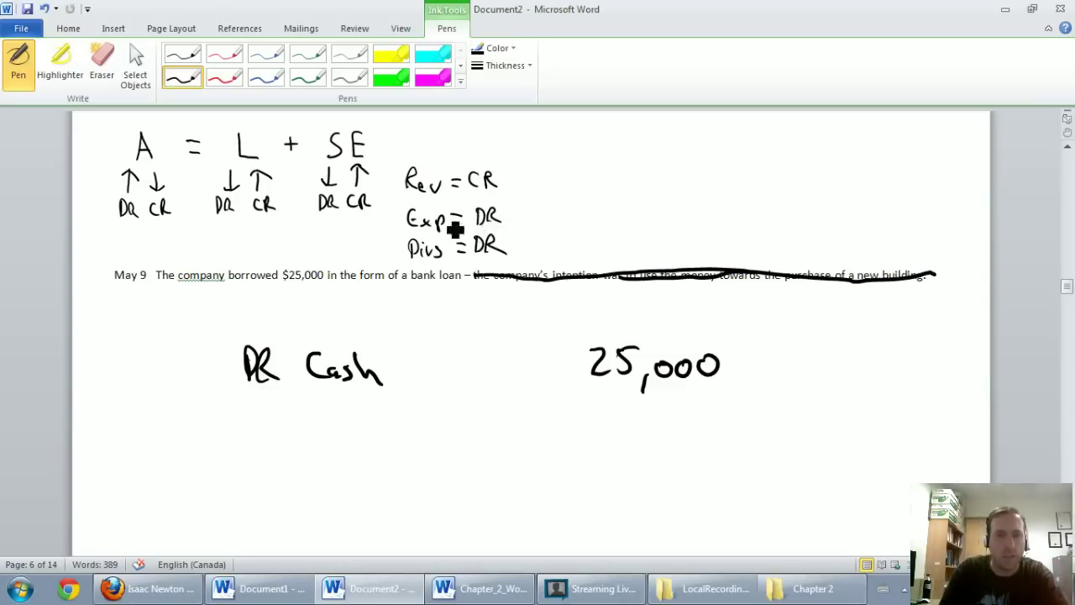
left_click_drag(410, 286, 445, 286)
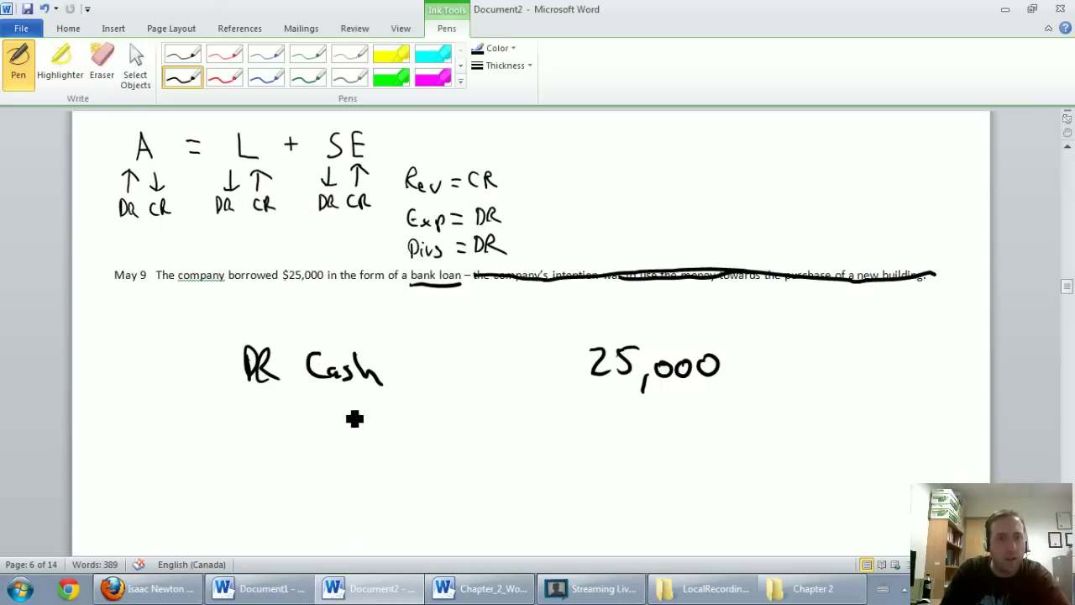
Ink 'CR Bank loan payable 25,000' under the Cash debit and date the entry May 9
mouse_move(346, 403)
left_mouse_down()
mouse_move(347, 417)
mouse_move(387, 424)
mouse_move(552, 430)
mouse_move(586, 415)
mouse_move(608, 425)
left_mouse_up()
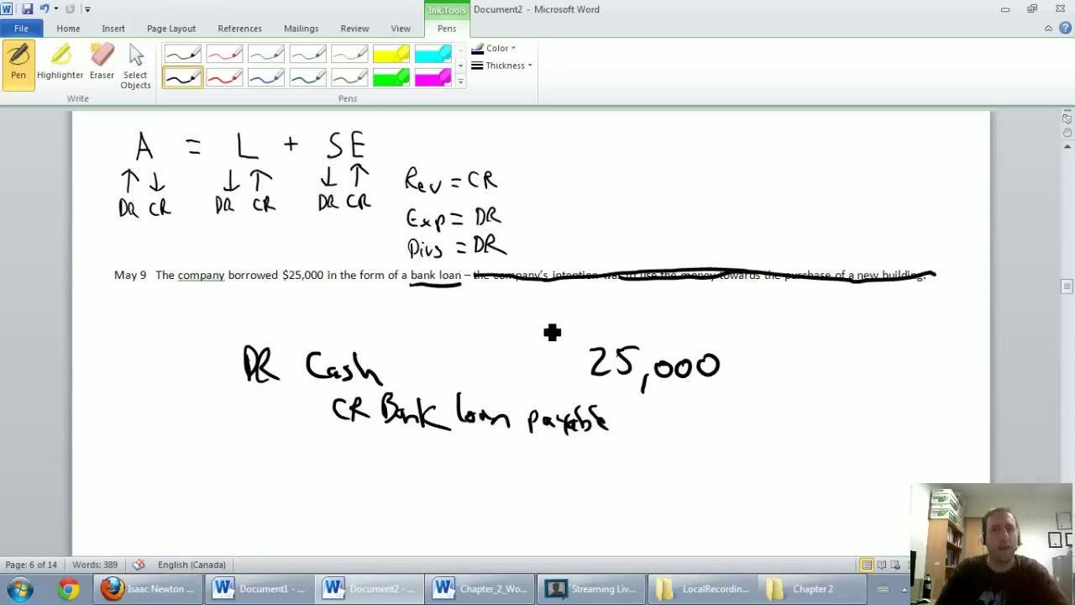
mouse_move(752, 403)
left_mouse_down()
mouse_move(804, 438)
mouse_move(862, 424)
left_mouse_up()
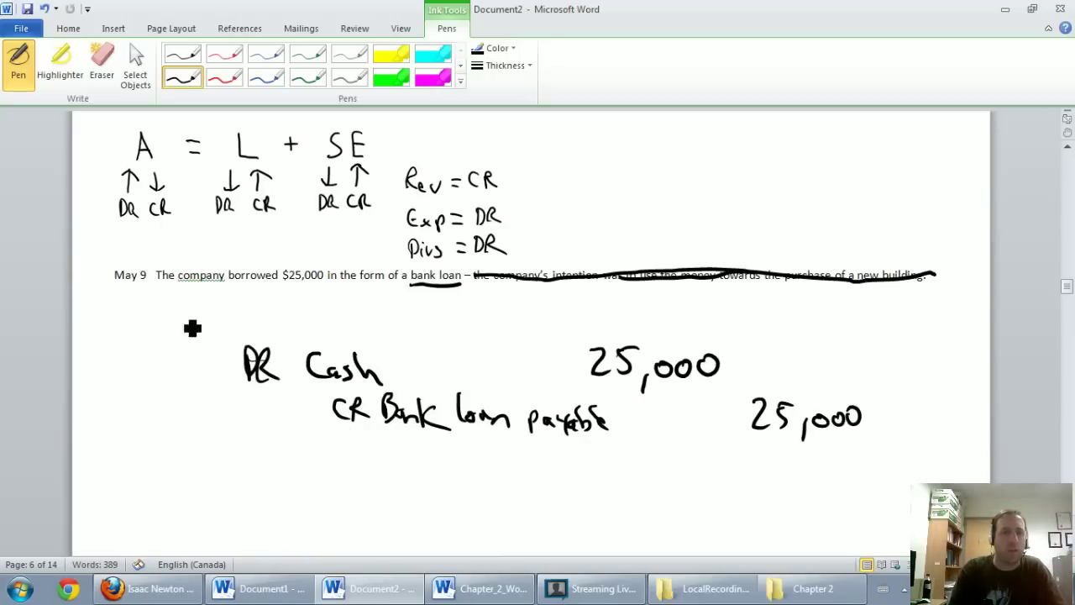
mouse_move(186, 333)
left_mouse_down()
mouse_move(198, 312)
mouse_move(211, 327)
left_mouse_up()
mouse_move(220, 319)
left_mouse_down()
mouse_move(232, 337)
mouse_move(270, 327)
left_mouse_up()
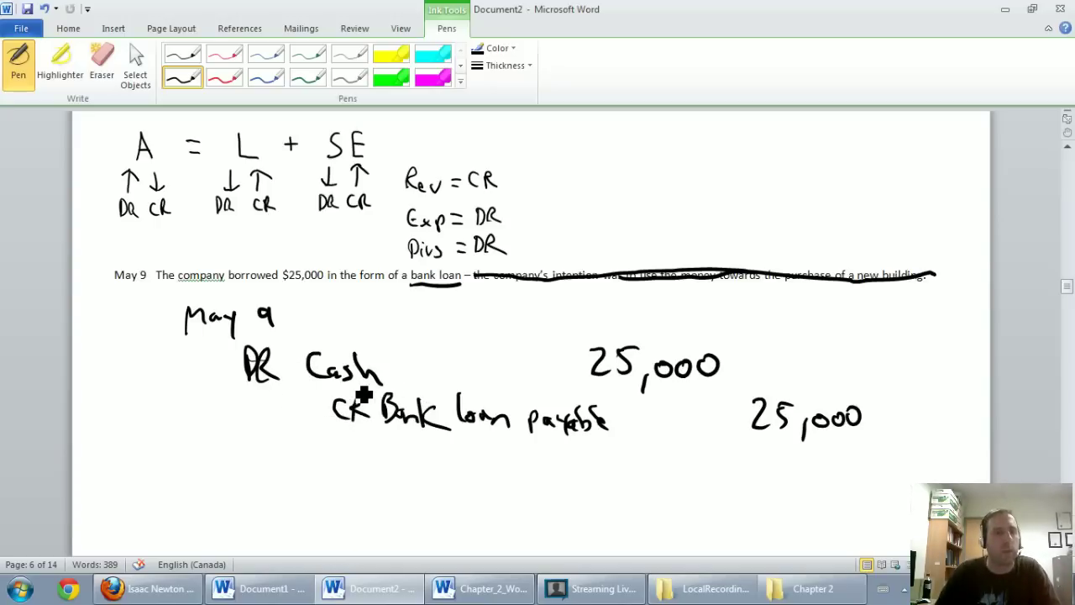
Scroll down to the next page showing the May 10 rent transaction of $2,500
scroll(363, 395, "down", 5)
scroll(367, 392, "down", 8)
scroll(367, 392, "down", 3)
scroll(367, 382, "down", 1)
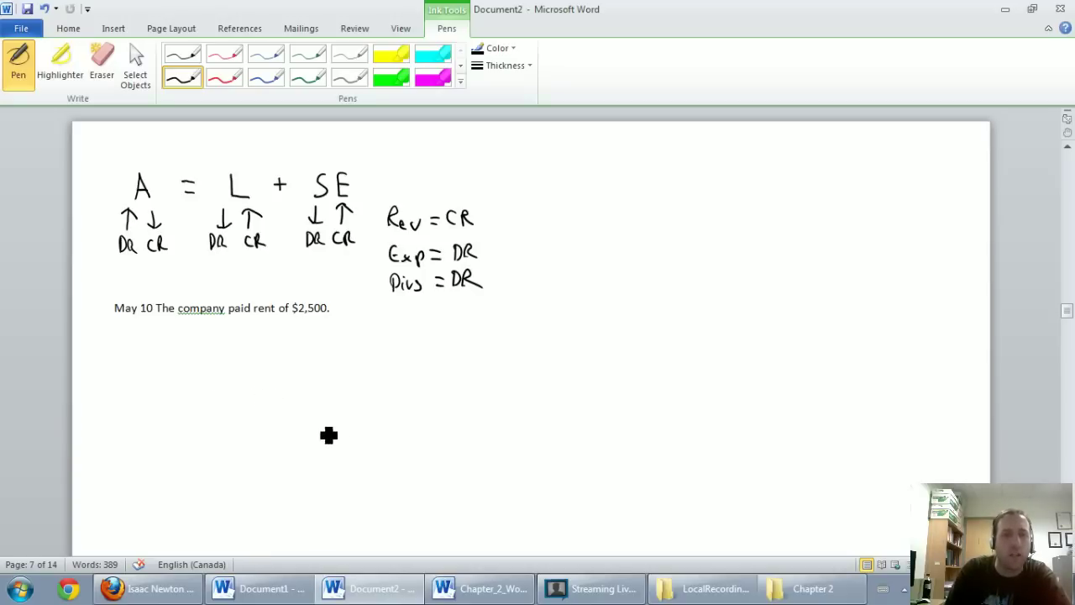
Ink 'CR Cash' with 2,500 in the credit column below the May 10 rent line
mouse_move(328, 428)
left_mouse_down()
mouse_move(331, 453)
mouse_move(370, 458)
left_mouse_up()
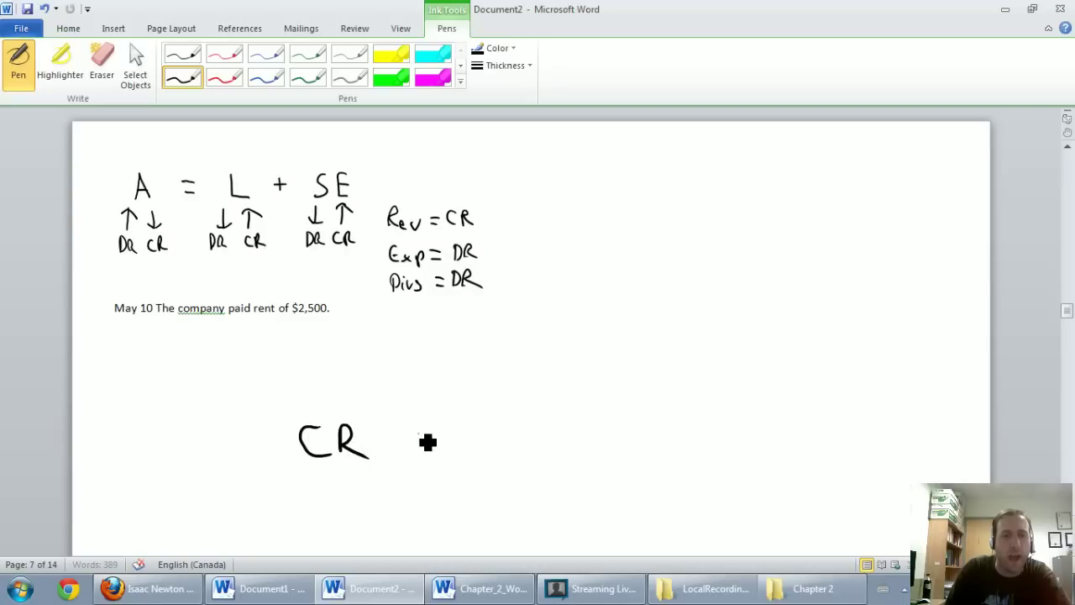
mouse_move(422, 434)
left_mouse_down()
mouse_move(420, 457)
mouse_move(445, 457)
left_mouse_up()
mouse_move(466, 439)
left_mouse_down()
mouse_move(458, 457)
mouse_move(489, 461)
left_mouse_up()
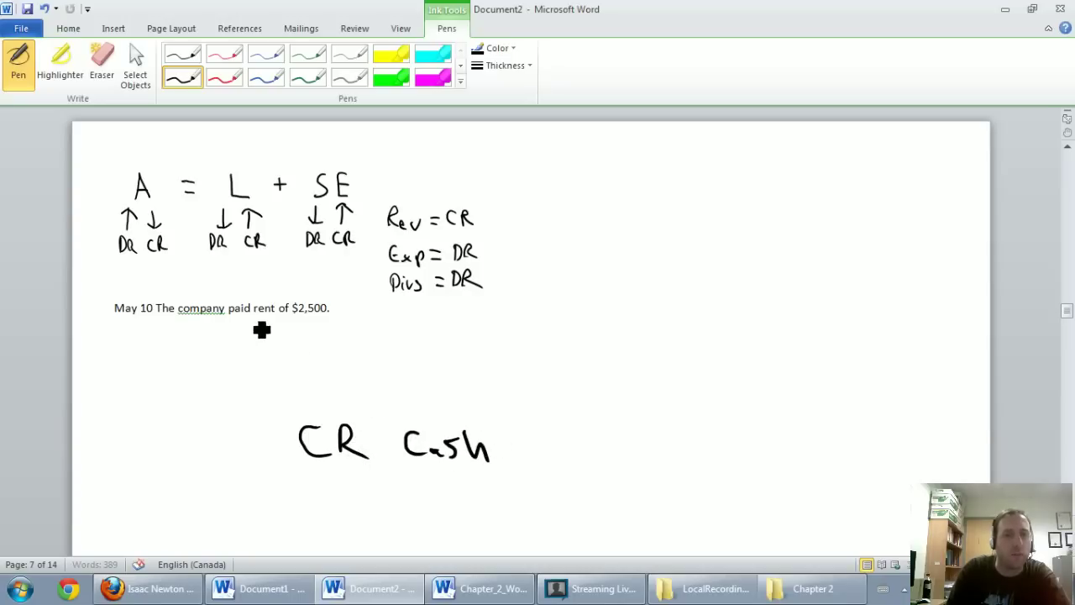
left_click_drag(799, 429, 829, 472)
left_click_drag(842, 437, 847, 460)
left_click_drag(876, 442, 897, 443)
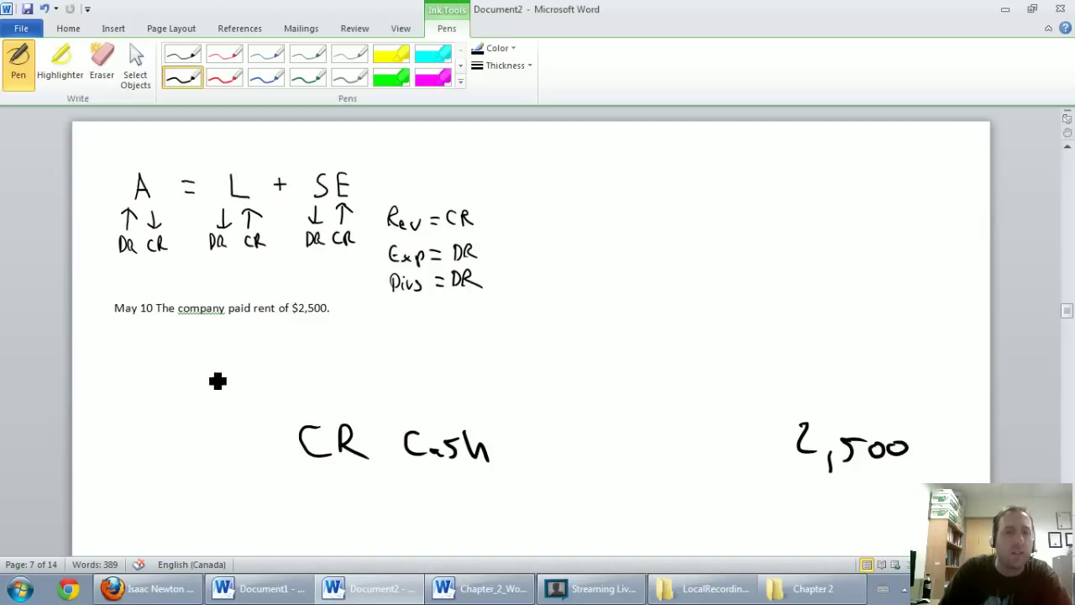
Ink 'DR Rent expense 2,500' above the Cash credit and date the entry May 10
left_click_drag(199, 370, 233, 400)
mouse_move(274, 366)
left_mouse_down()
mouse_move(297, 391)
mouse_move(339, 384)
mouse_move(434, 422)
left_mouse_up()
mouse_move(420, 386)
left_mouse_down()
mouse_move(449, 399)
mouse_move(475, 391)
mouse_move(504, 409)
left_mouse_up()
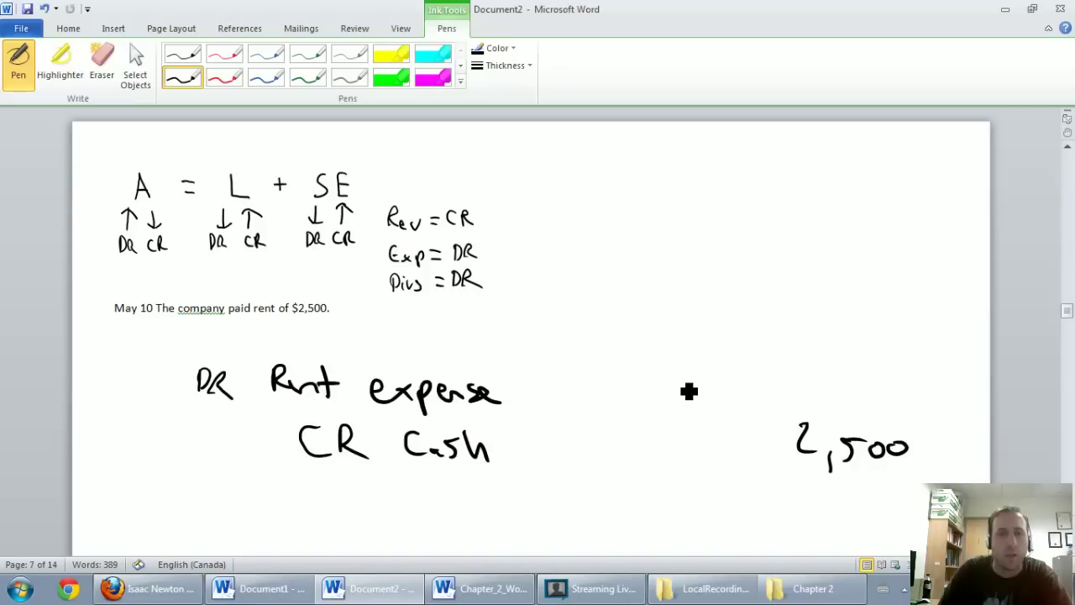
left_click_drag(661, 373, 685, 414)
mouse_move(714, 378)
left_mouse_down()
mouse_move(704, 395)
mouse_move(753, 393)
left_mouse_up()
left_click_drag(757, 378, 763, 392)
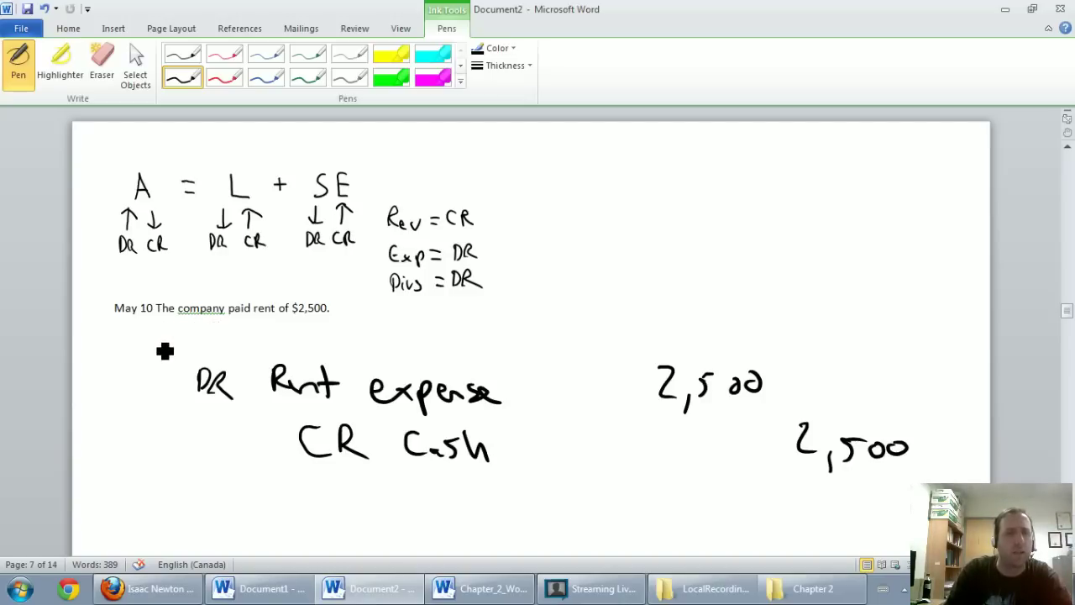
mouse_move(168, 355)
left_mouse_down()
mouse_move(221, 353)
mouse_move(241, 338)
mouse_move(261, 356)
left_mouse_up()
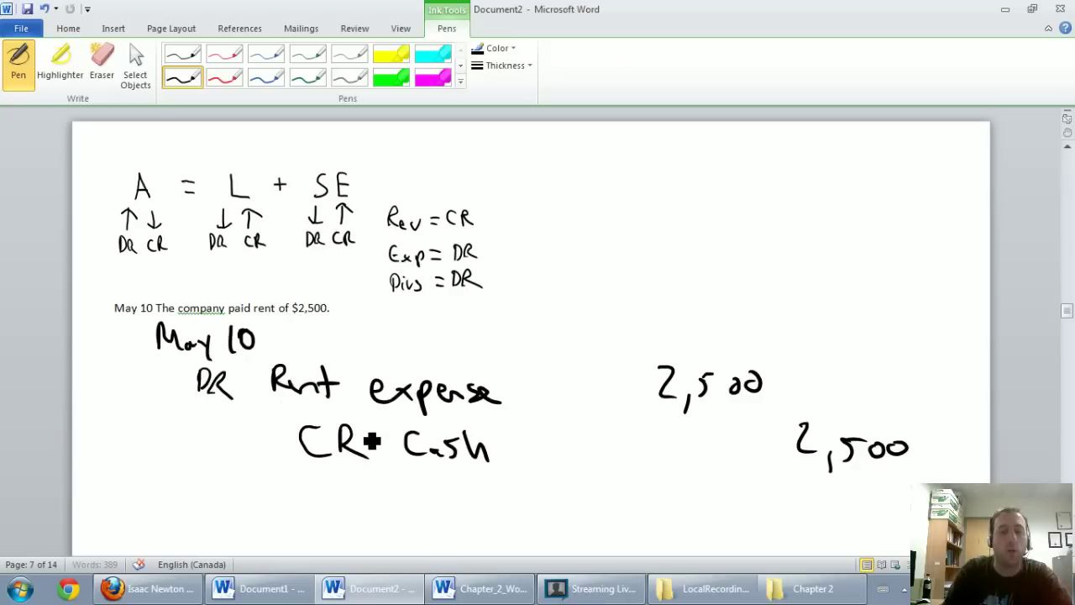